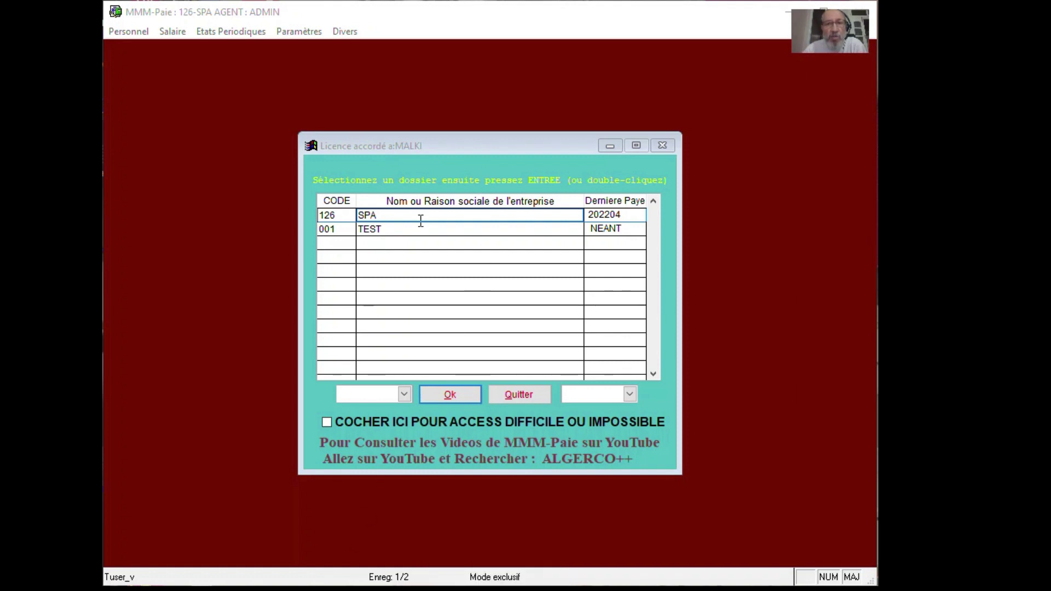
Open the SPA company file, code 126, and dismiss the startup messages.
click(404, 217)
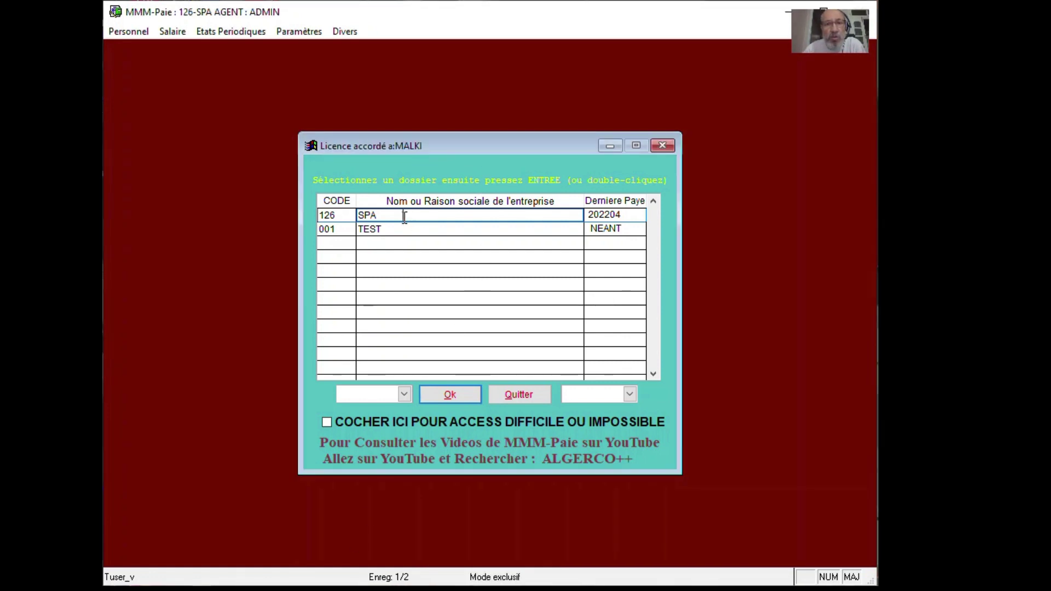
click(445, 400)
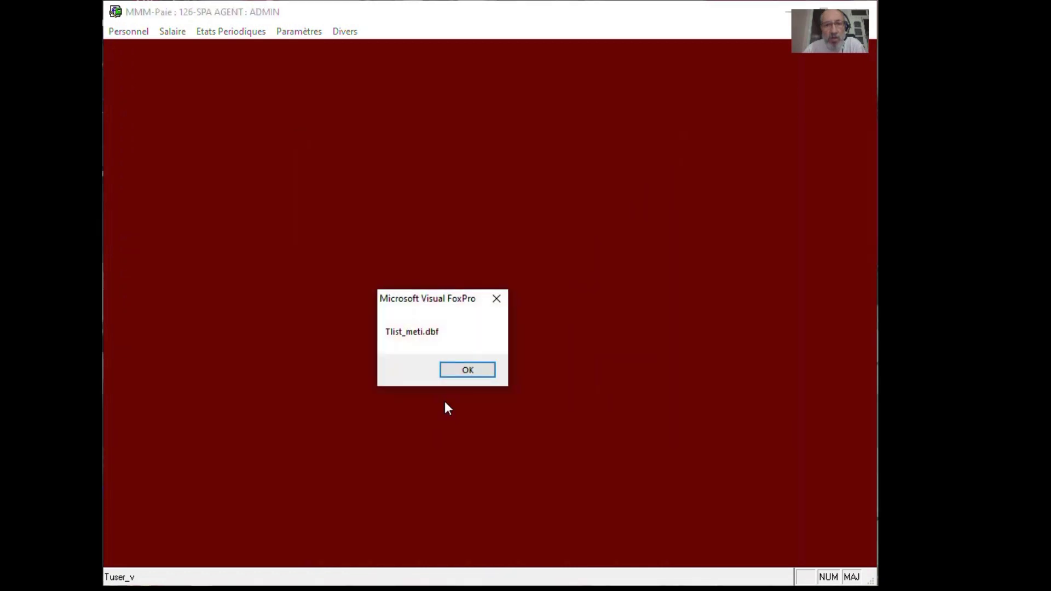
click(458, 374)
click(551, 372)
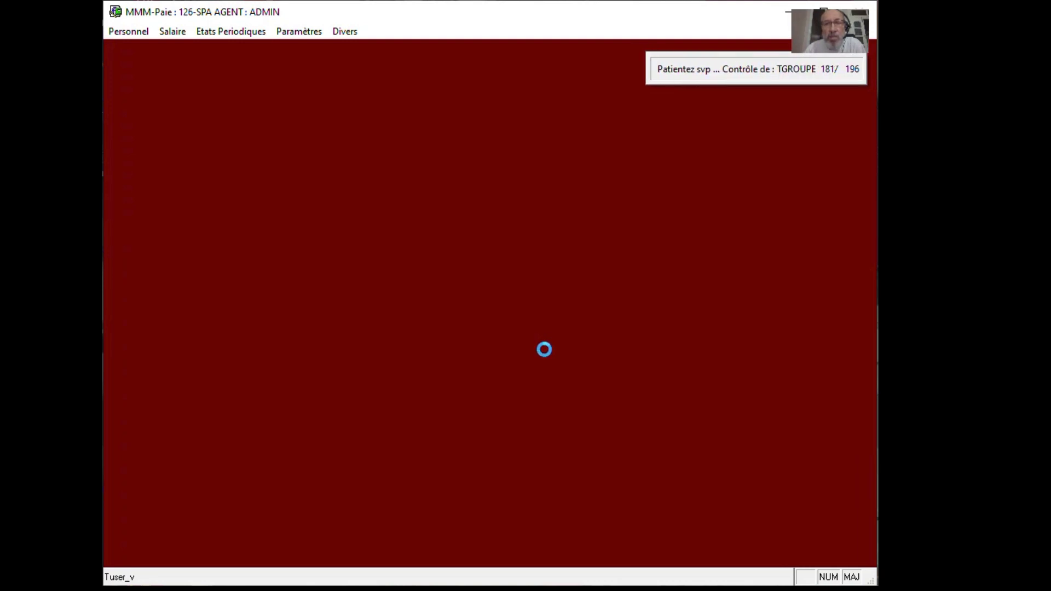
click(532, 348)
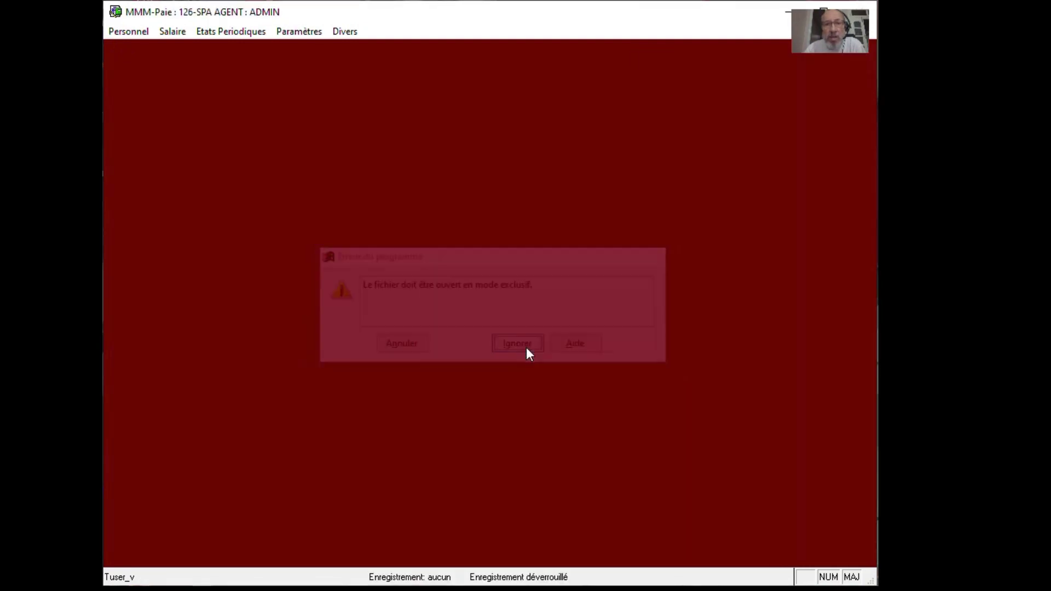
click(540, 377)
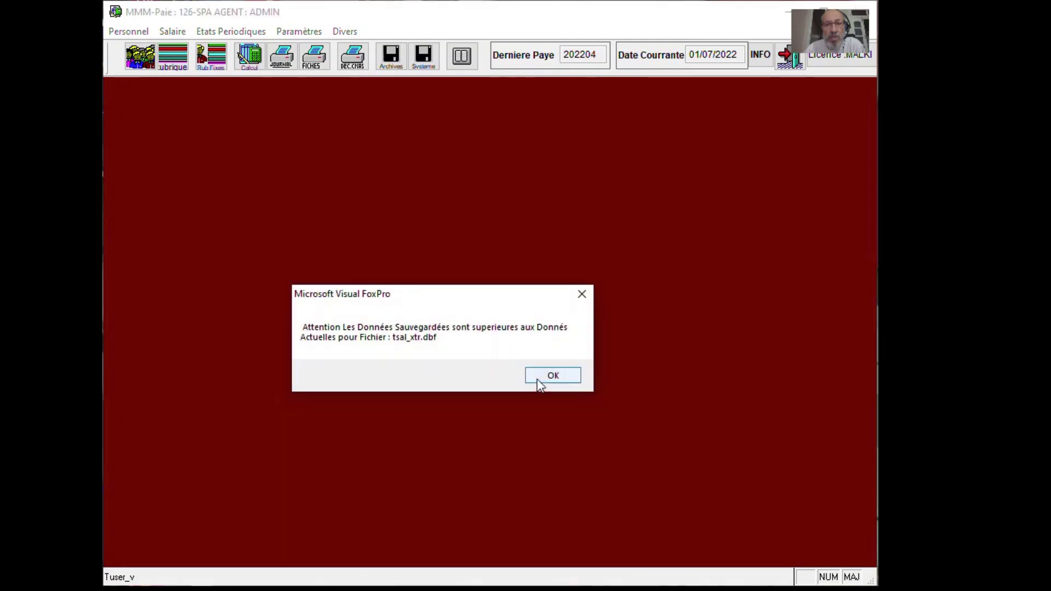
click(538, 377)
click(539, 370)
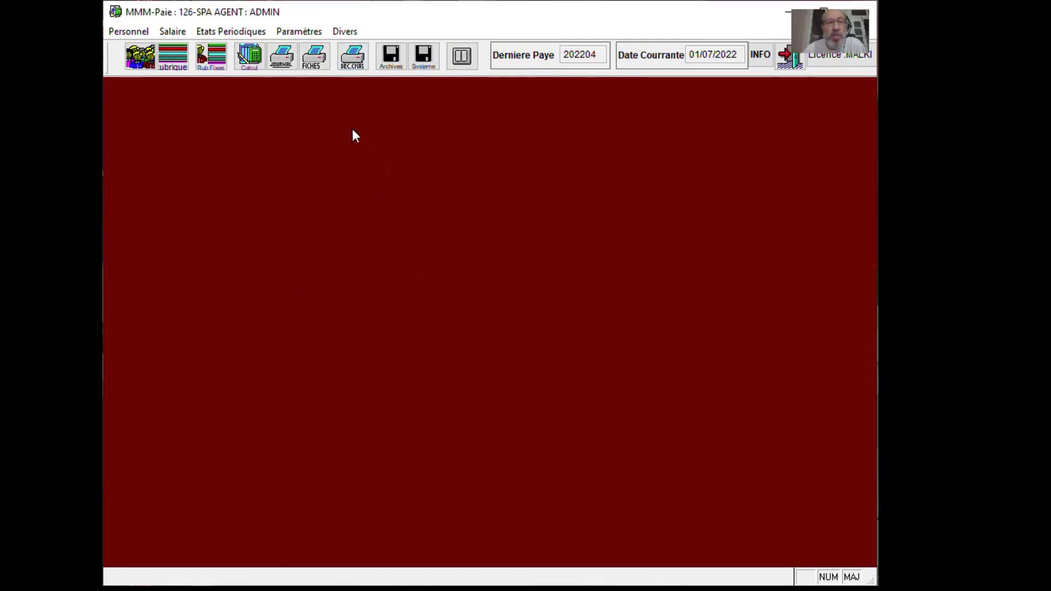
Run the data verification, review and close the error journal, and decline a printed copy.
click(350, 34)
click(360, 48)
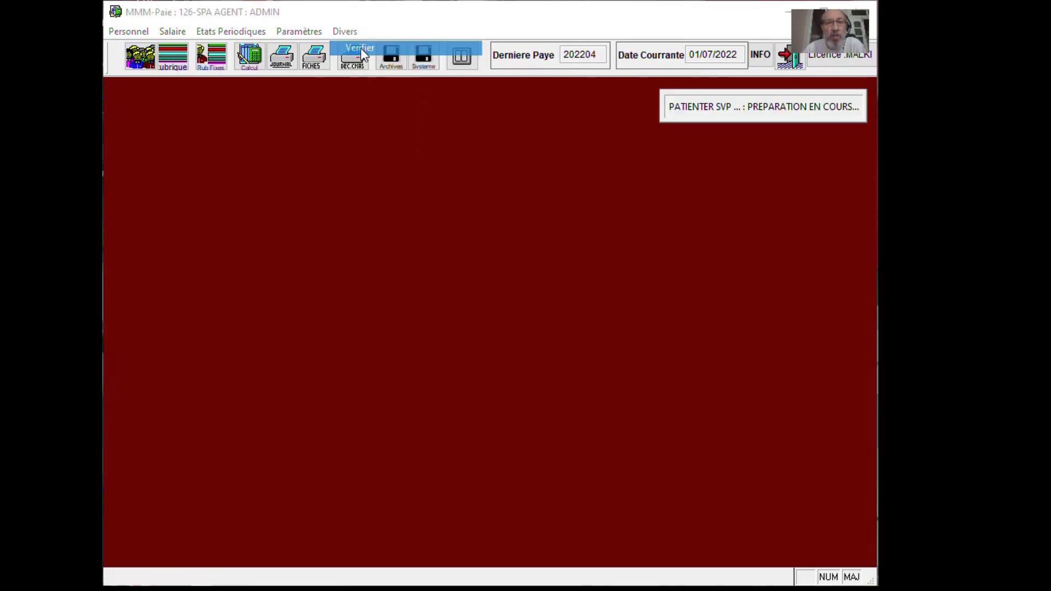
click(457, 374)
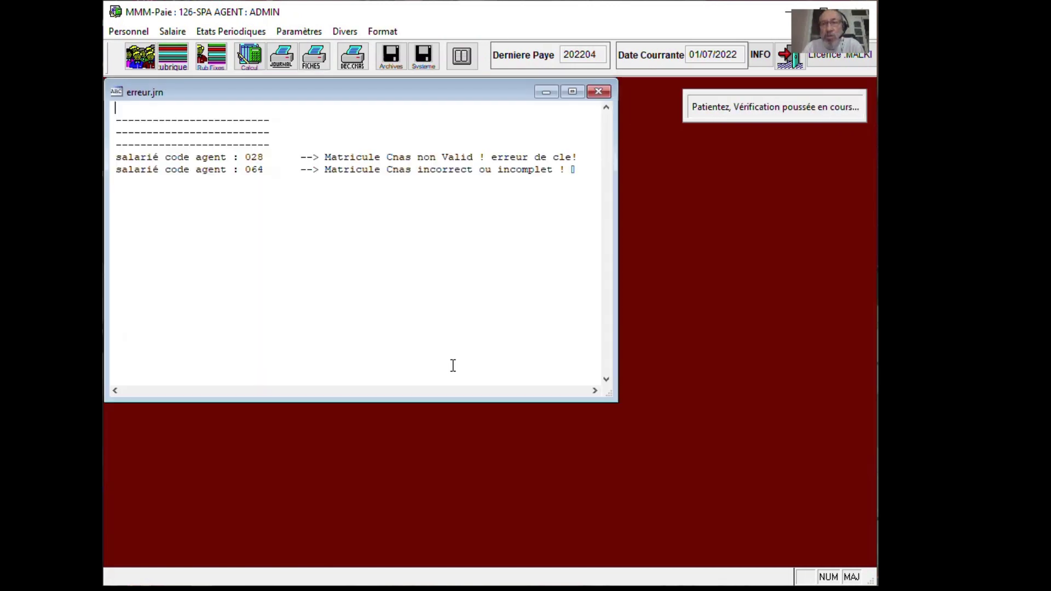
click(599, 92)
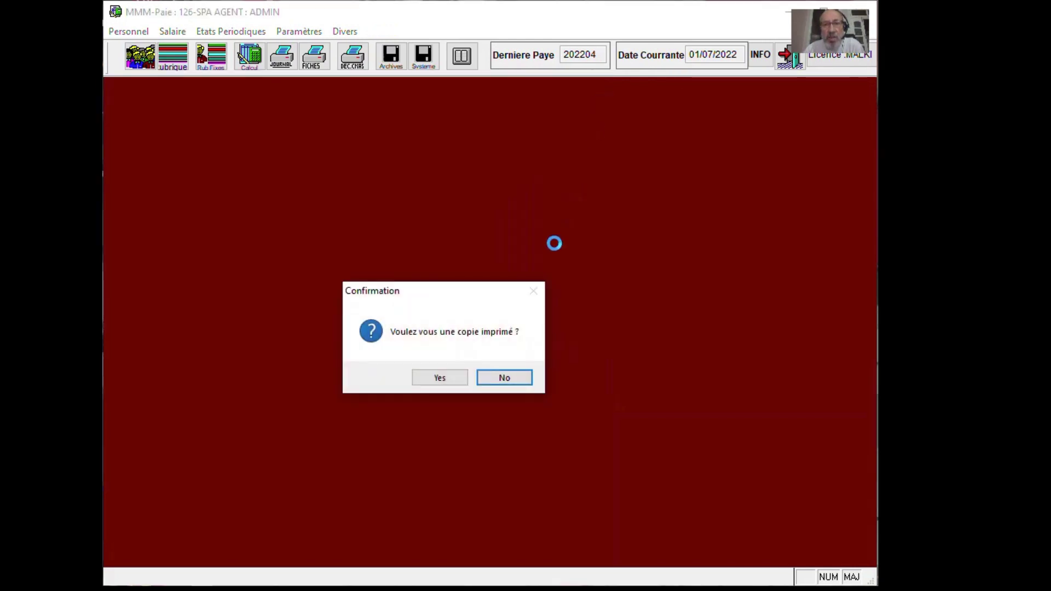
click(491, 378)
click(492, 377)
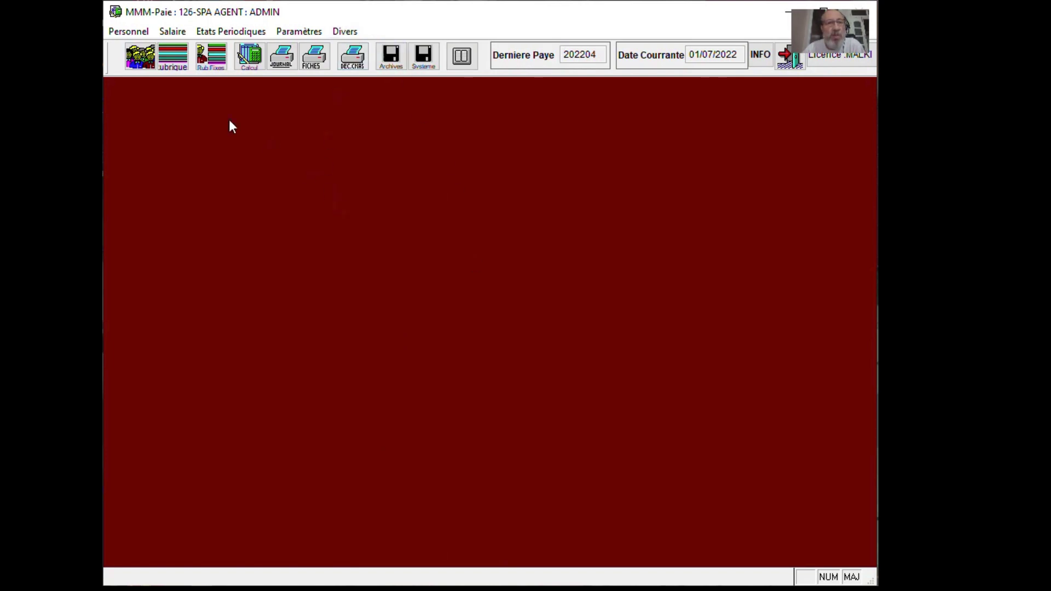
In the personnel file, set the CF_BTPH code of the CONDUCTEUR ENGIN agent to 5213 CONDUCT ENGINS and save the record.
click(140, 32)
click(141, 51)
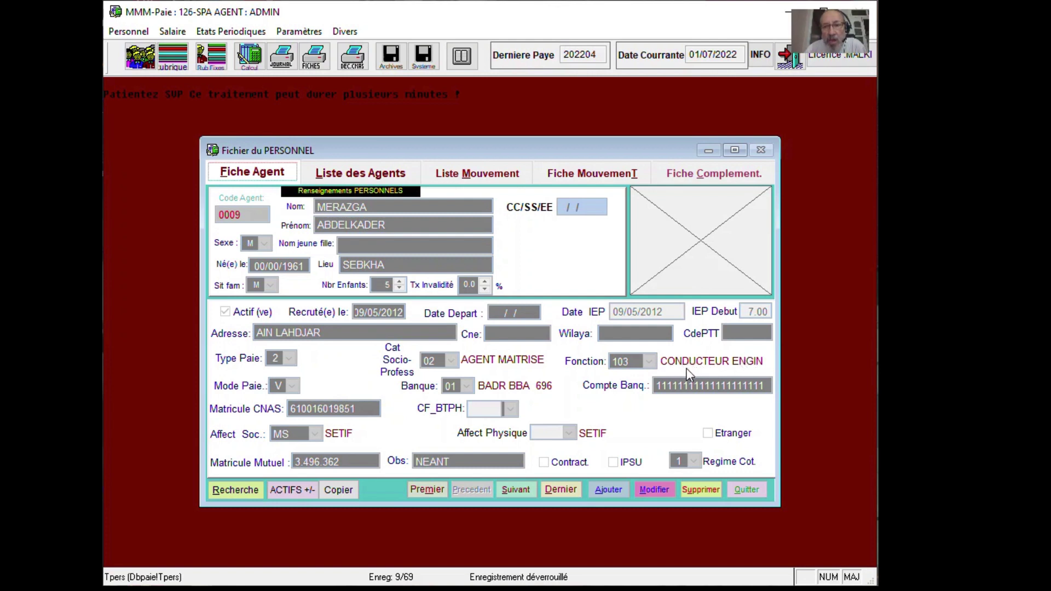
click(654, 489)
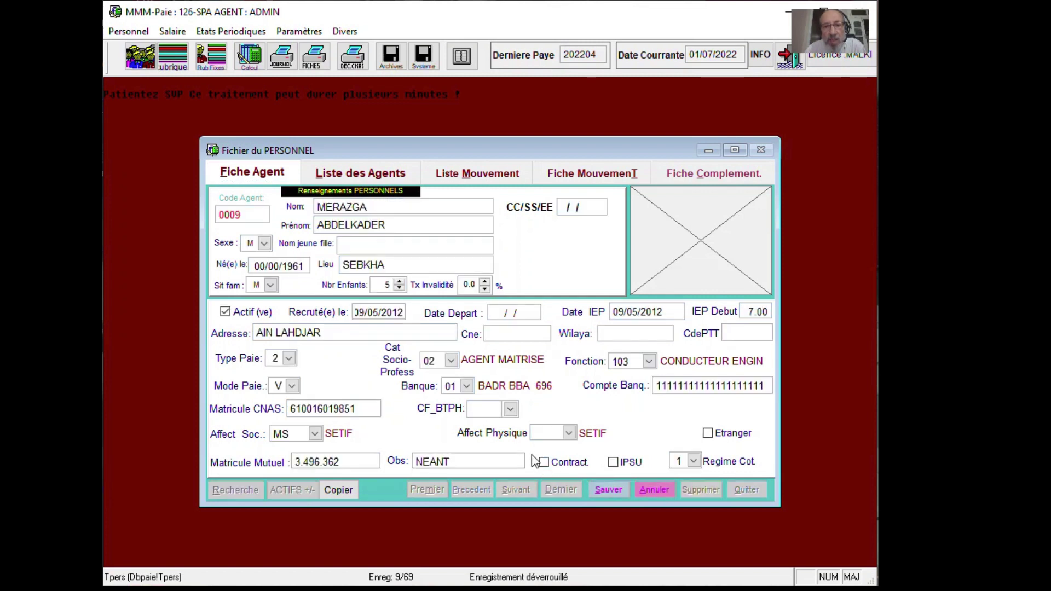
click(471, 410)
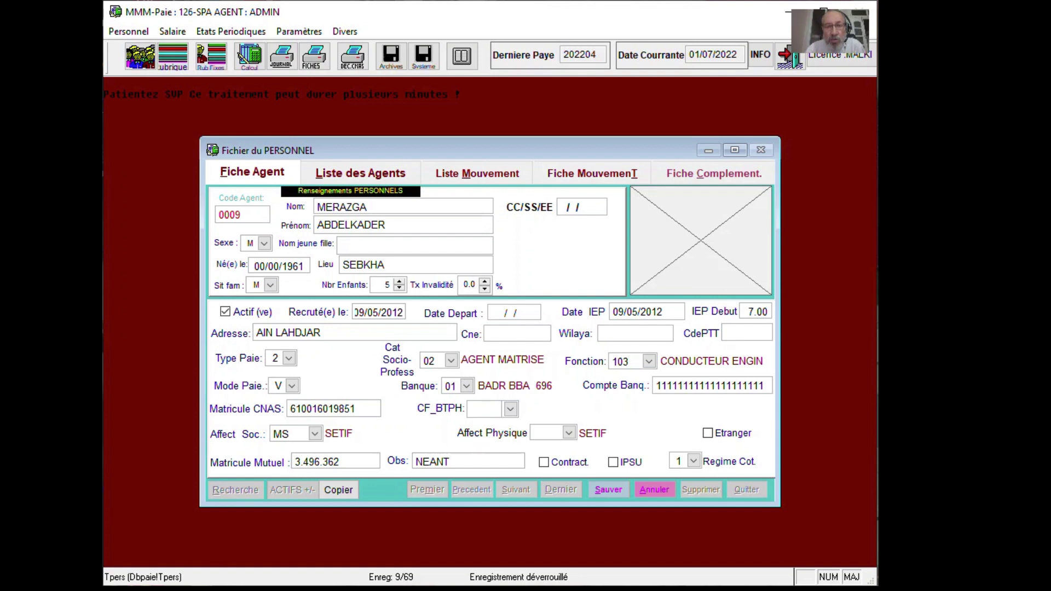
key(F4)
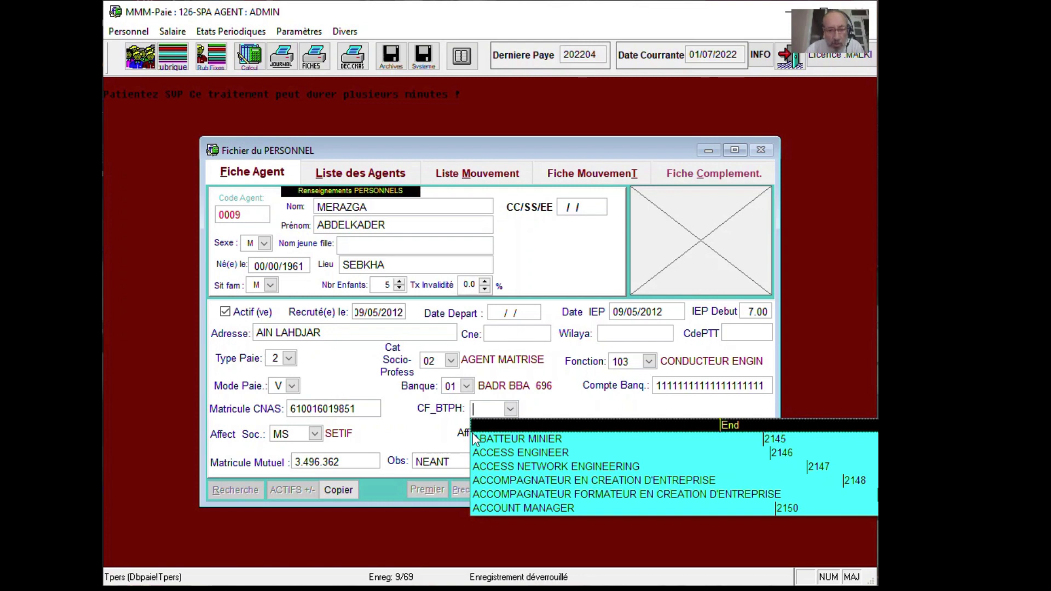
text(CONC)
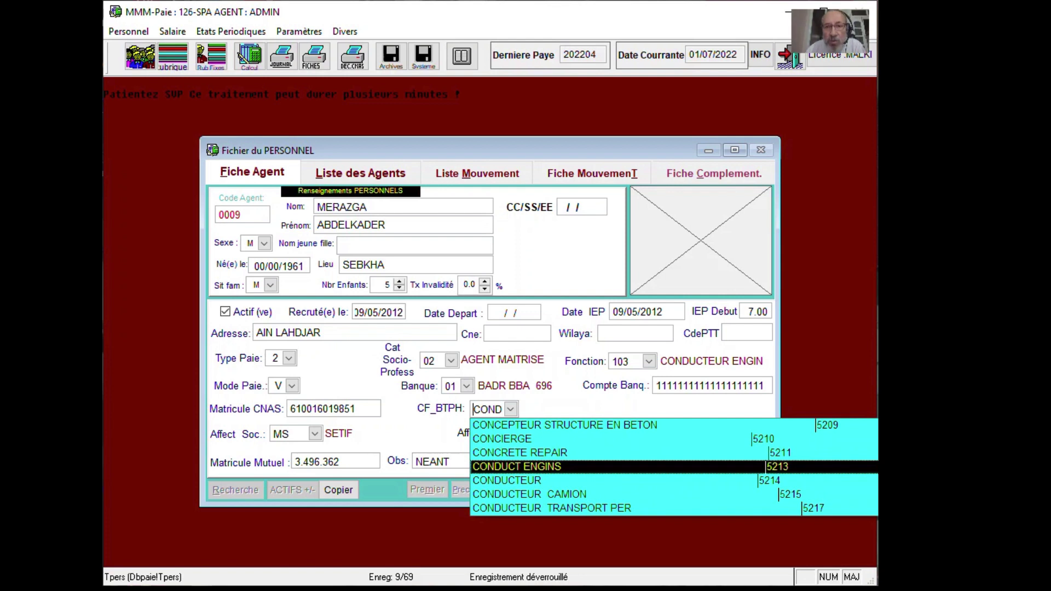
click(541, 469)
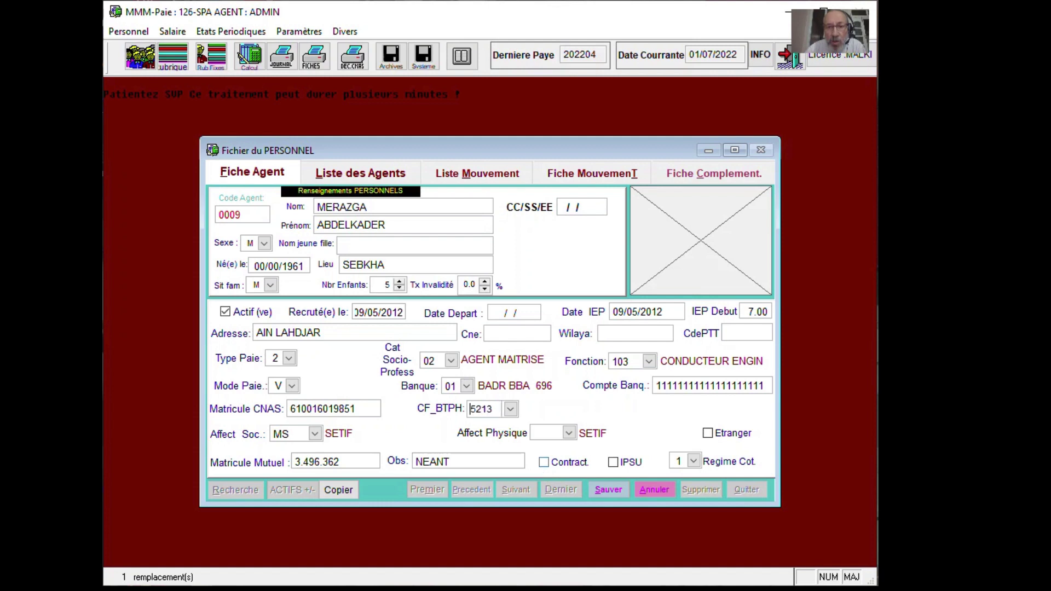
key(Tab)
key(Return)
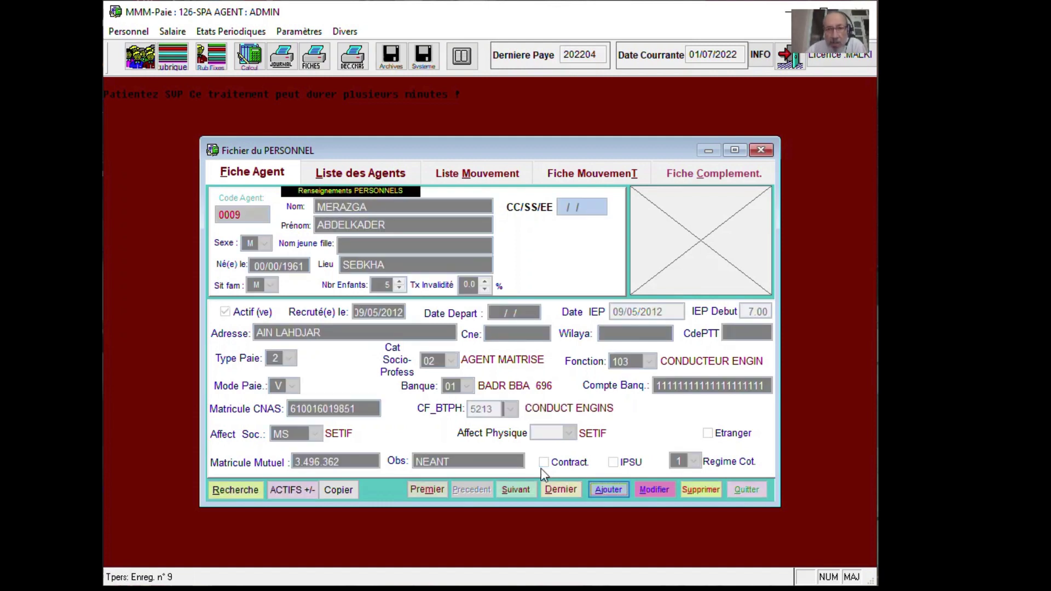
Go to the next agent's record, with function FOREUR, and make it editable.
click(515, 488)
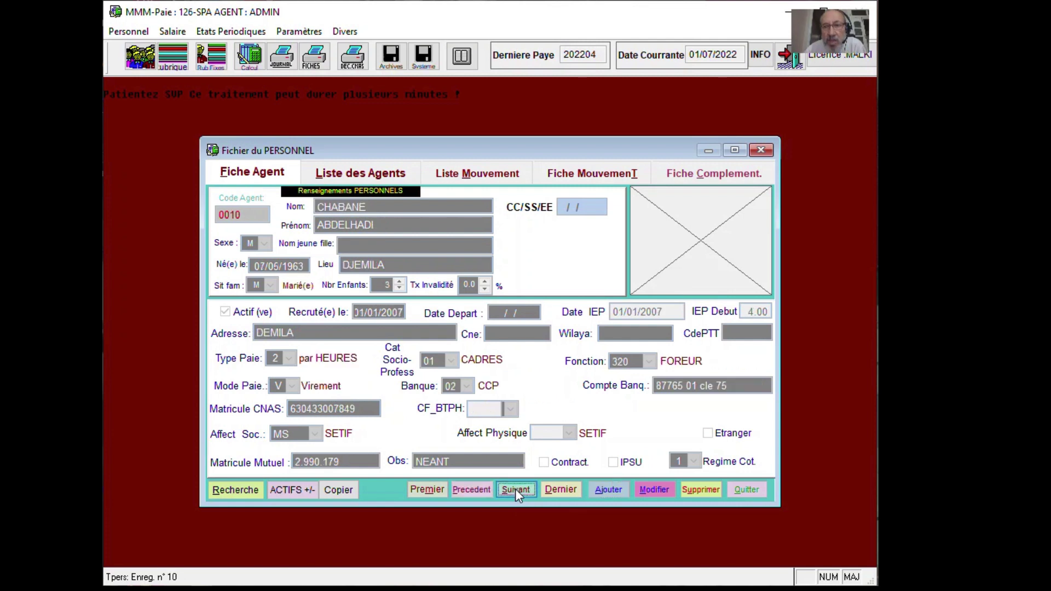
click(654, 489)
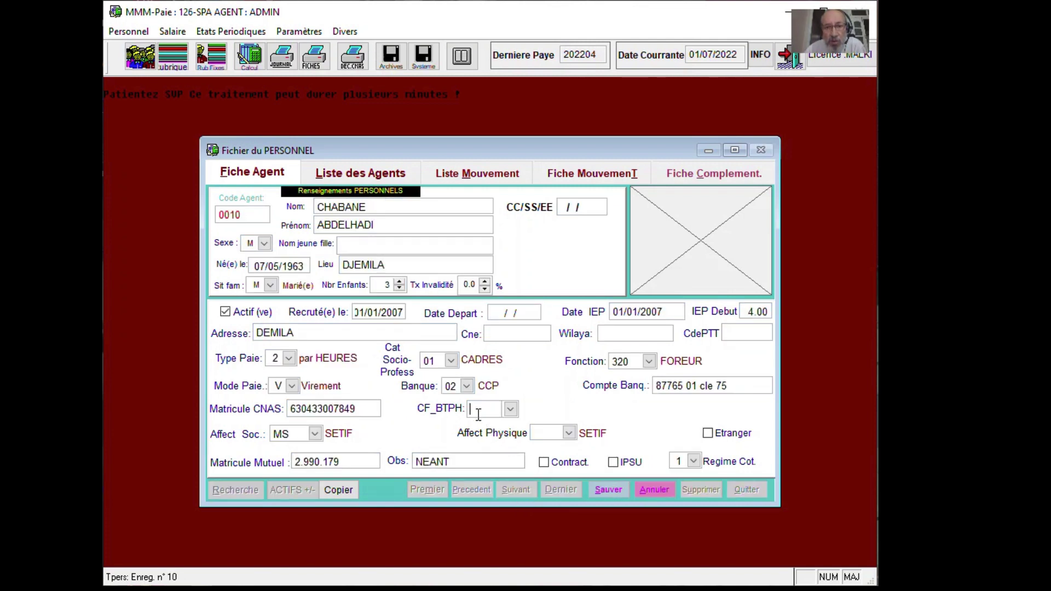
text(COND)
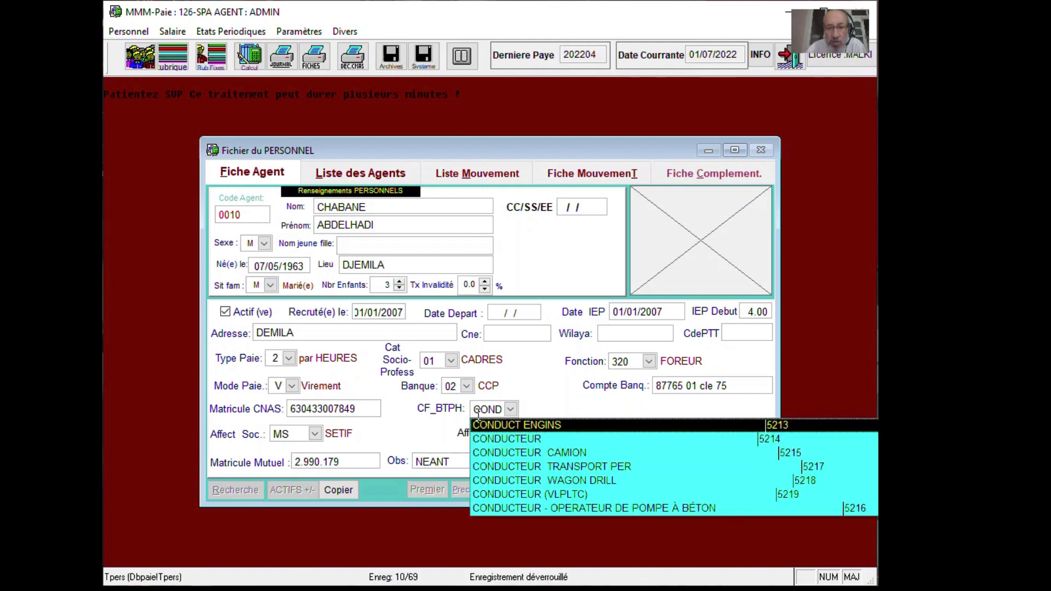
key(BackSpace)
key(BackSpace)
key(BackSpace)
key(BackSpace)
Search for FOREUR in the agent's CF_BTPH field, choose code 6190, save the record and leave the personnel file.
text(FONC)
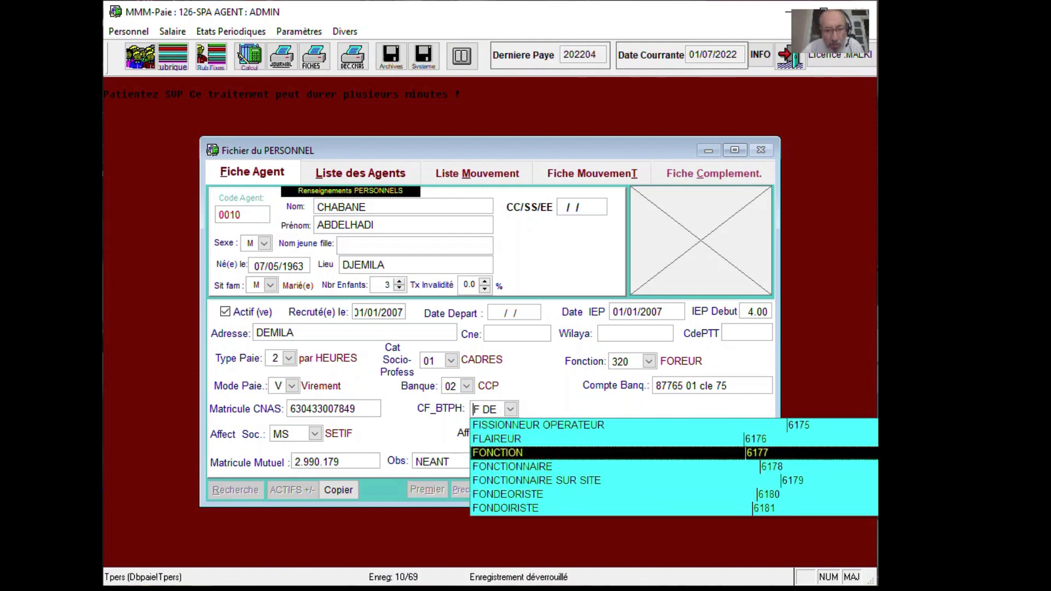
key(BackSpace)
key(BackSpace)
text(RA)
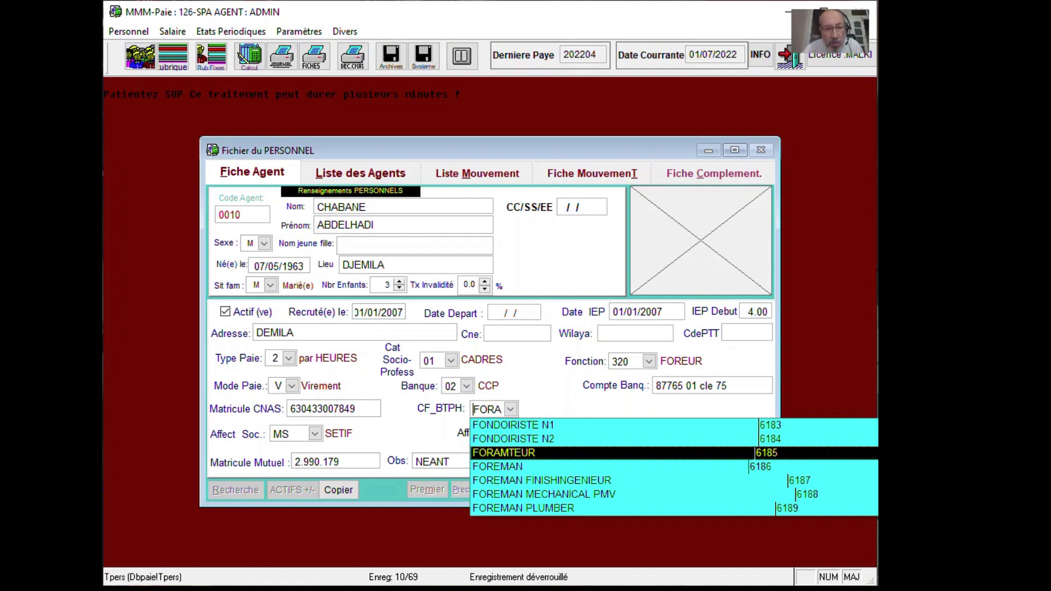
key(BackSpace)
text(EU)
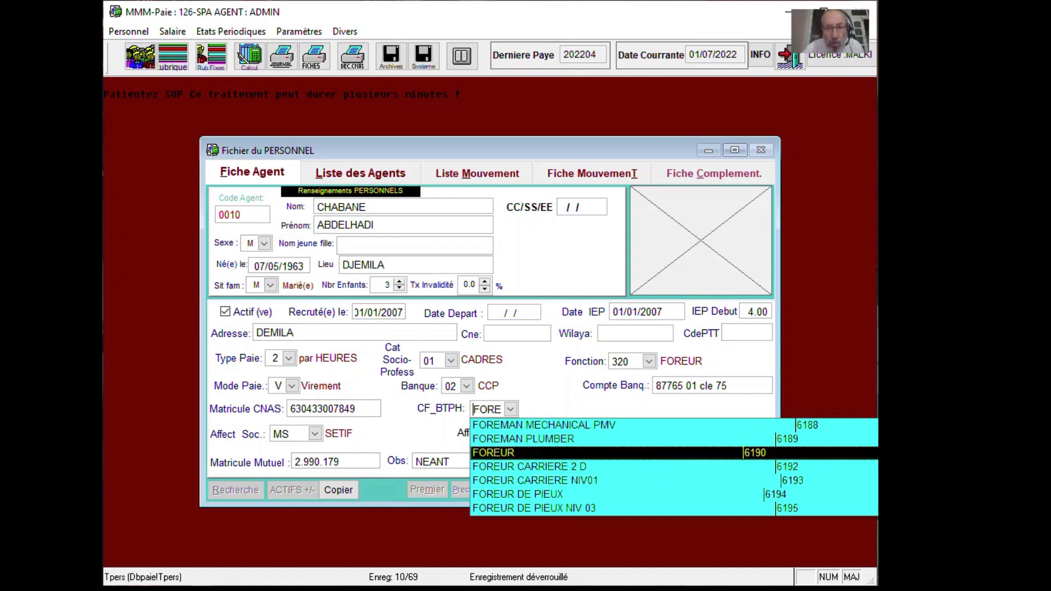
click(502, 456)
click(593, 488)
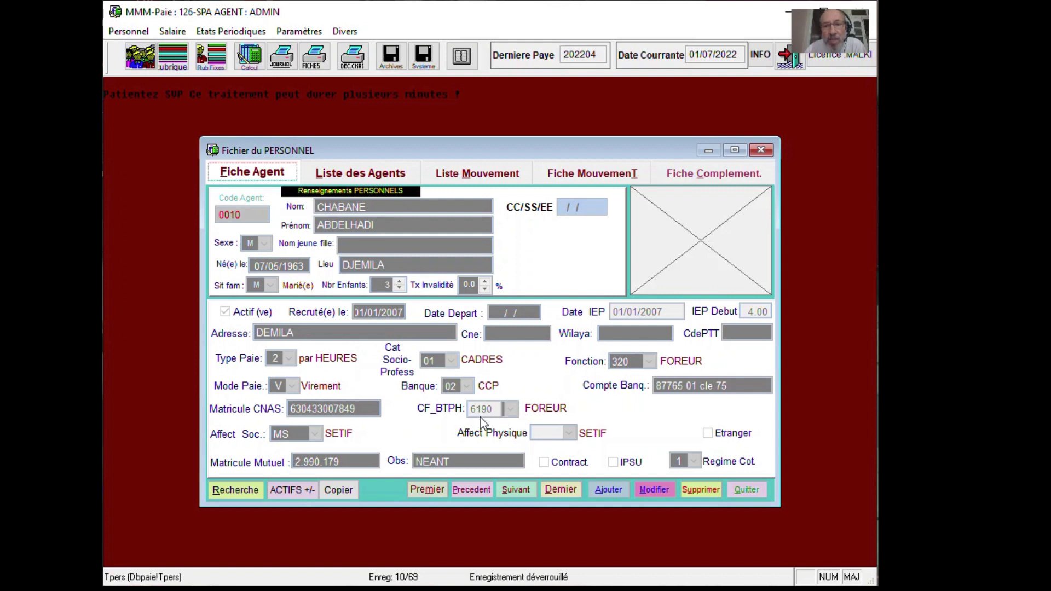
click(737, 490)
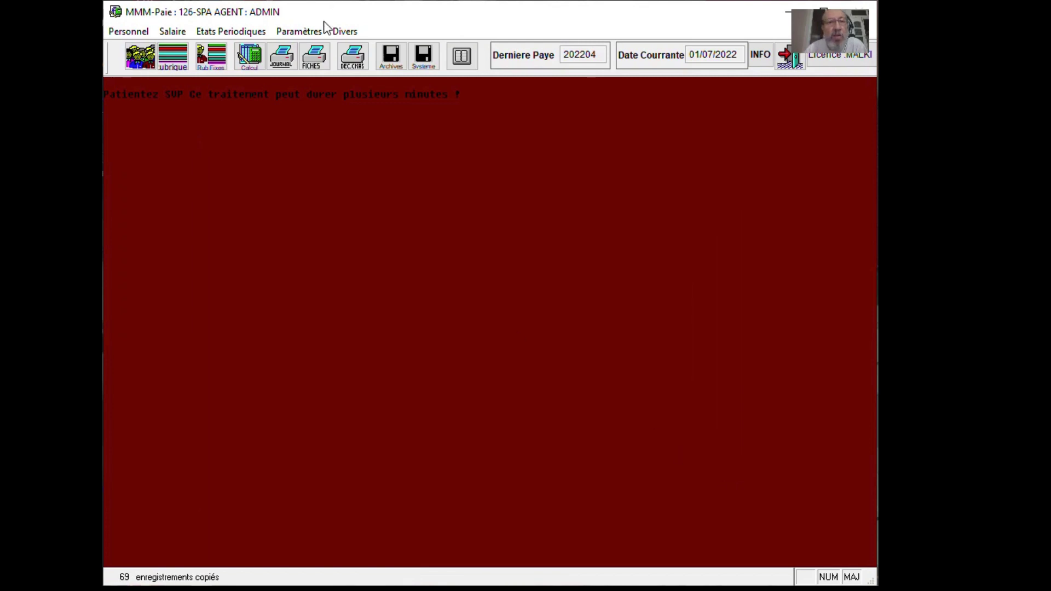
In the security options, set the assisted search speed to 34 and save the options.
click(316, 33)
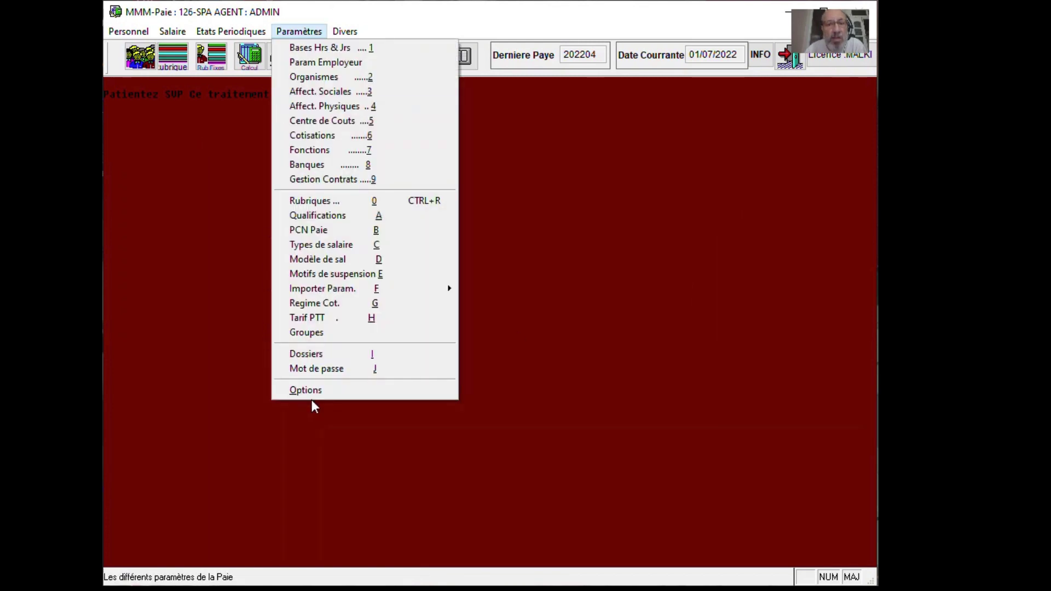
click(310, 394)
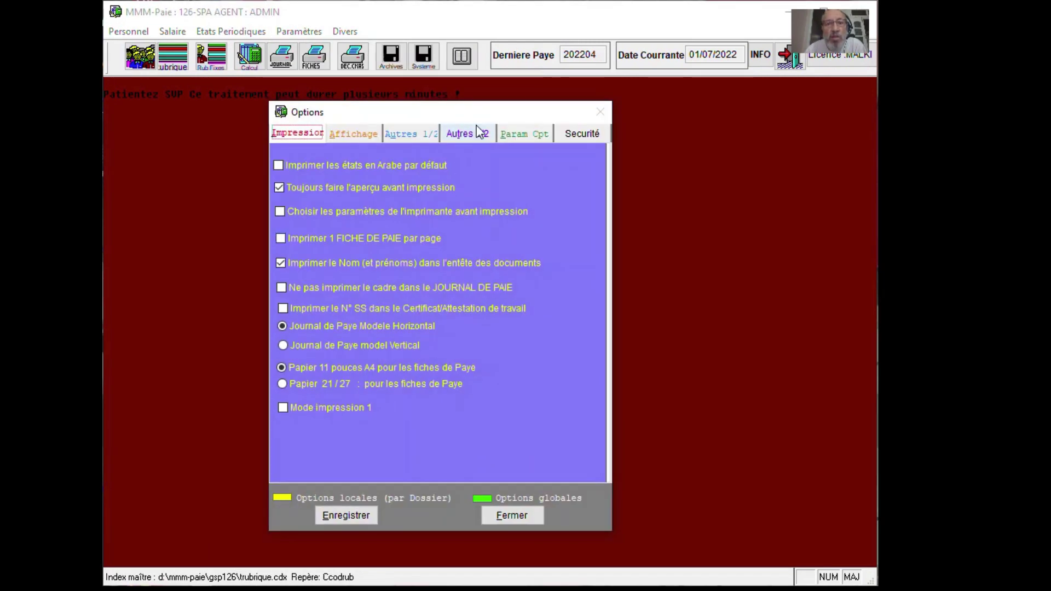
click(580, 133)
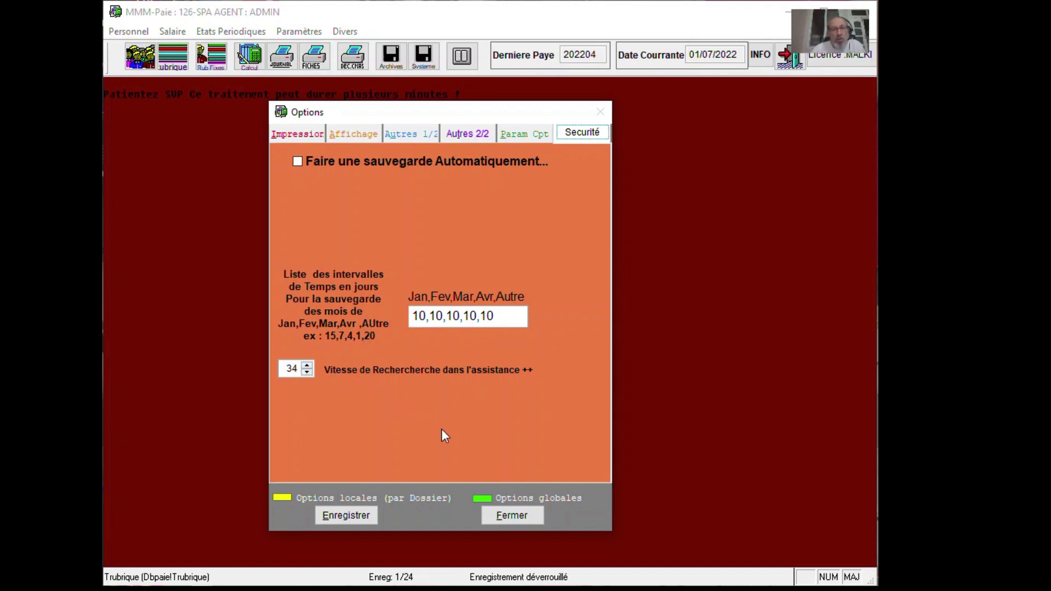
click(307, 367)
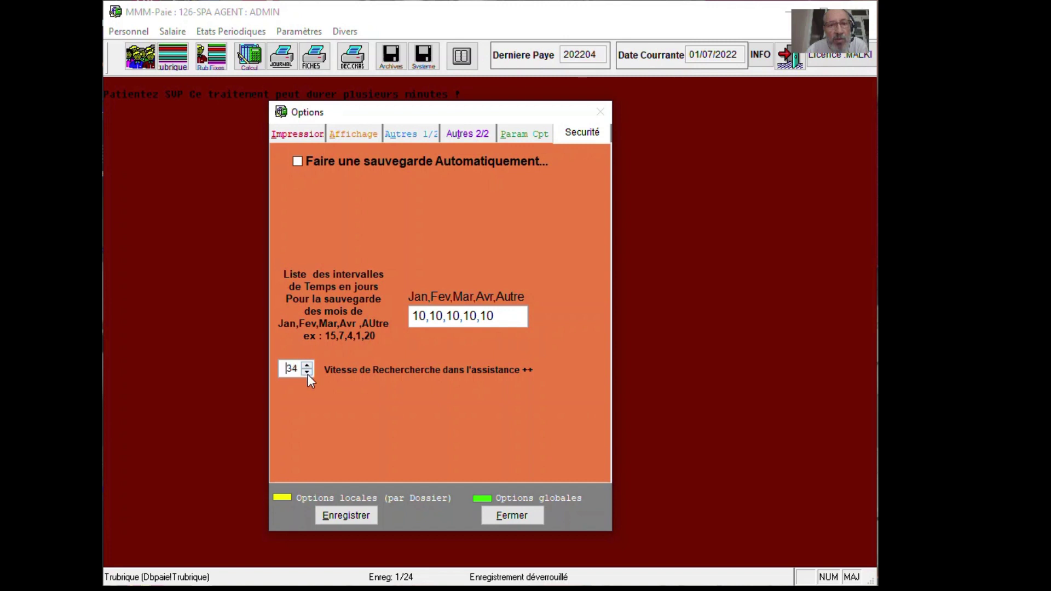
click(327, 514)
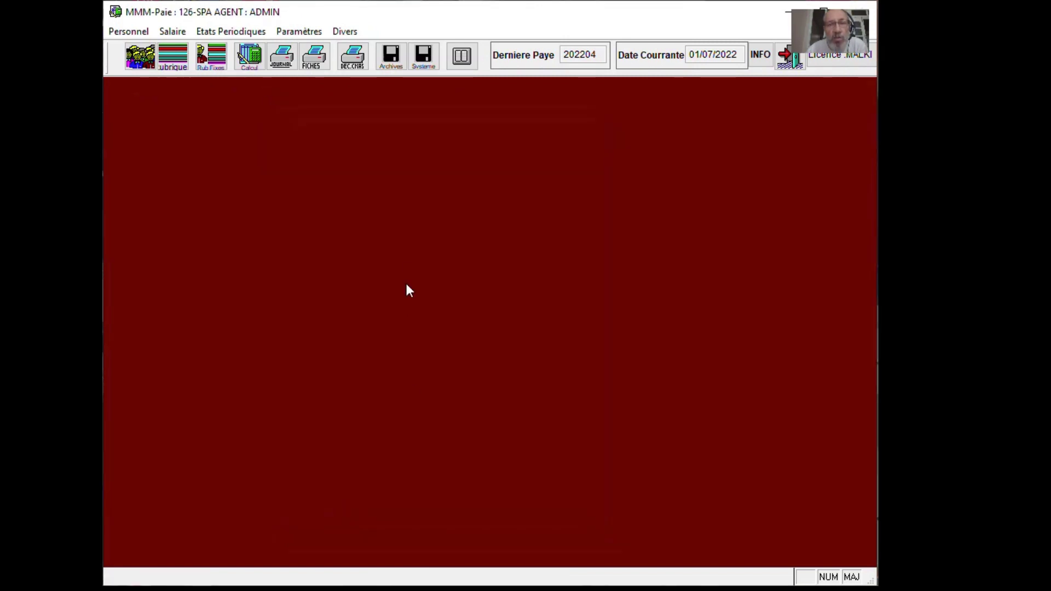